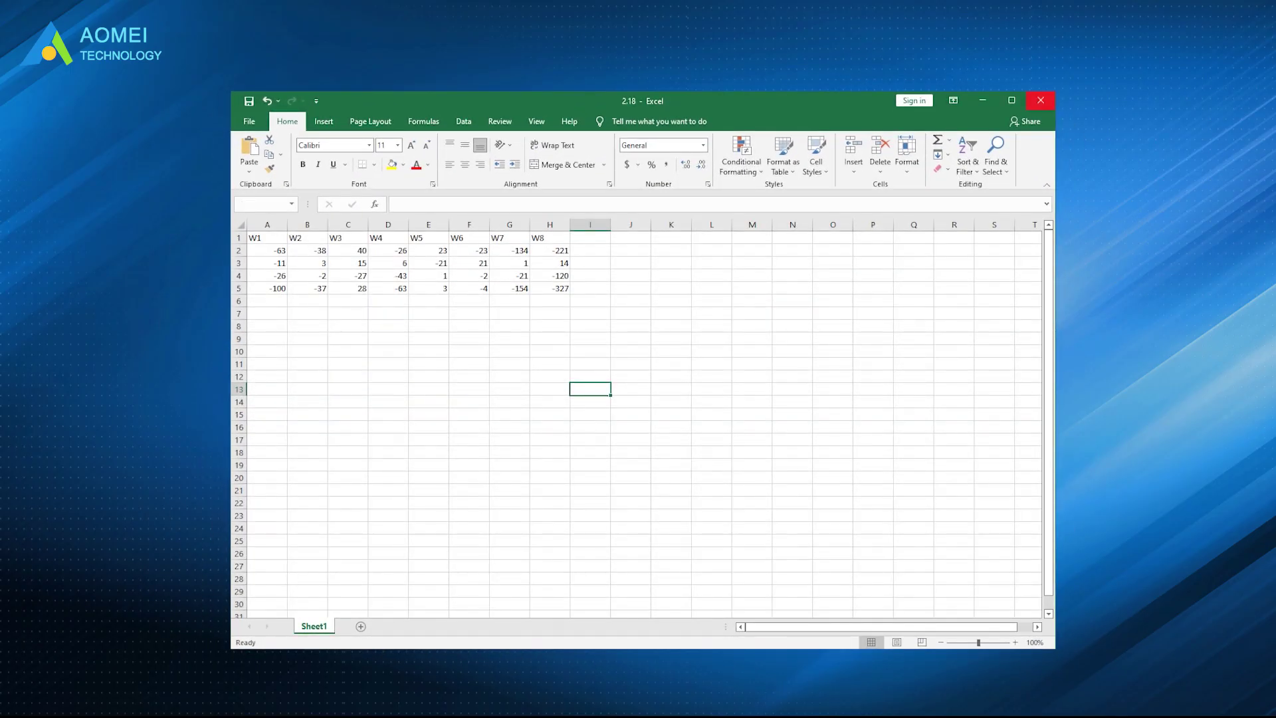
Step: Close Excel and choose Don't Save for workbook 2.18
{"action": "key", "text": "alt+F4"}
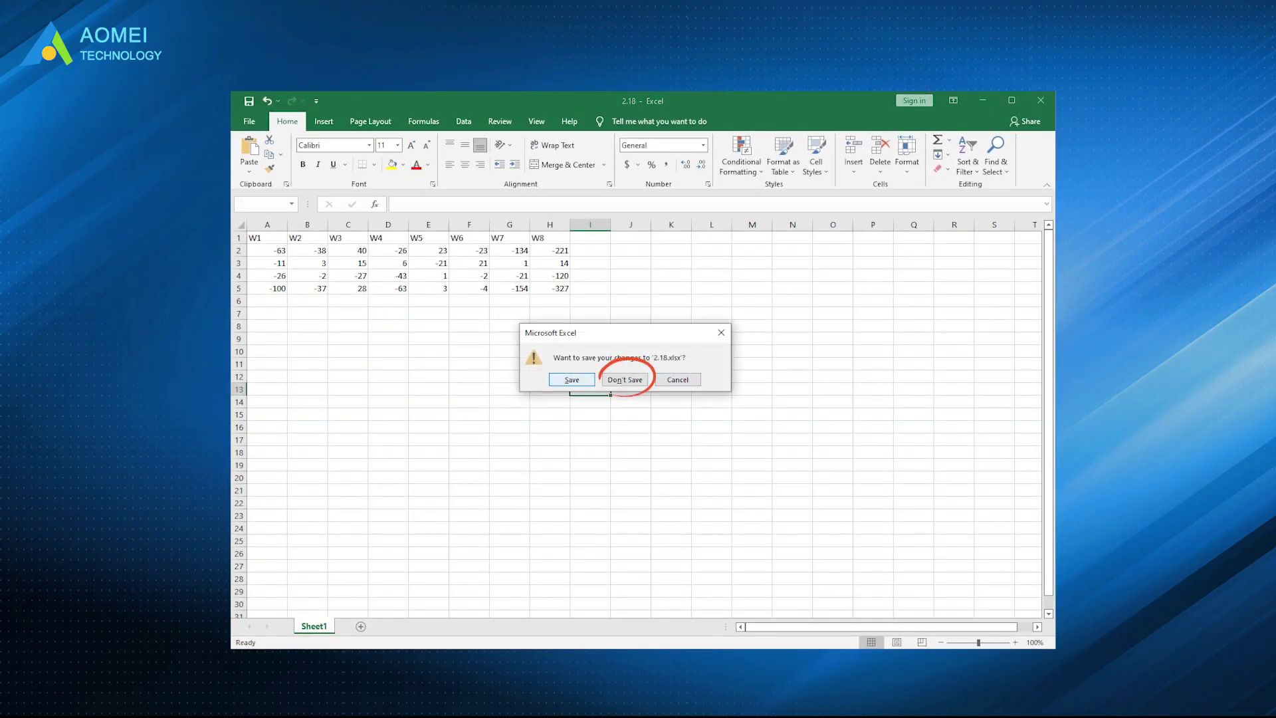
{"action": "key", "text": "Tab"}
{"action": "key", "text": "Return"}
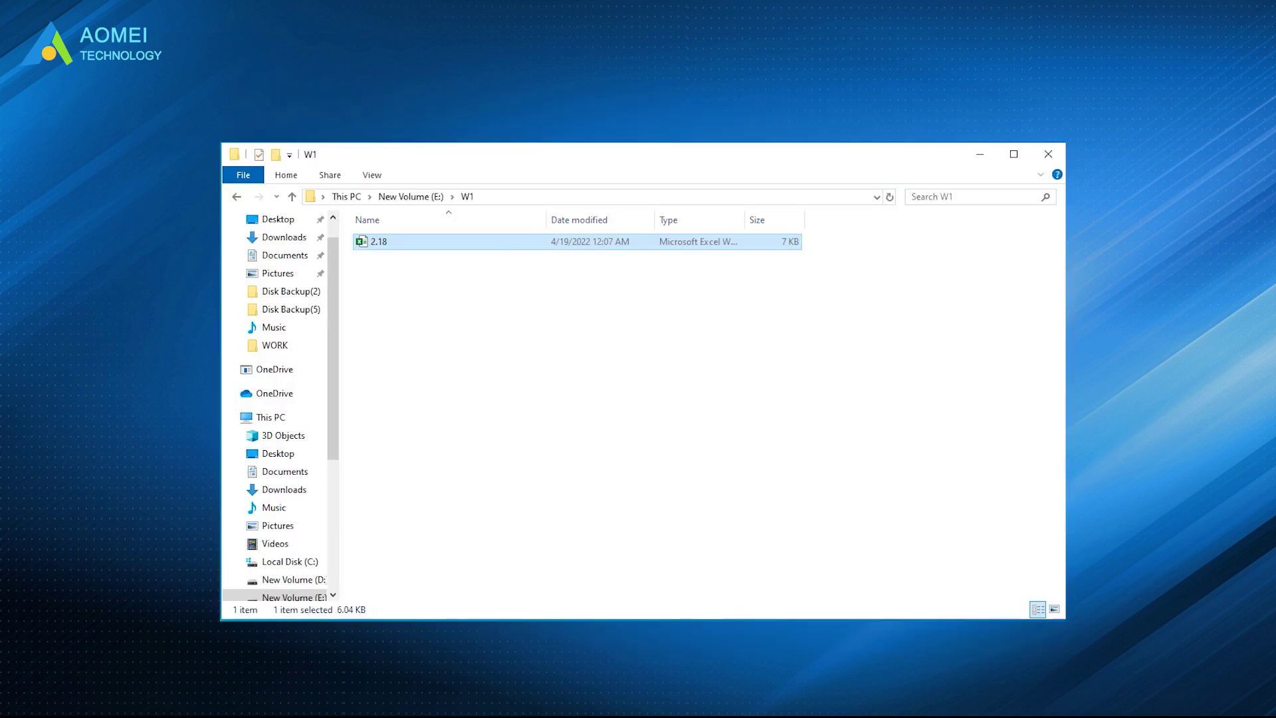
Step: Delete the 2.18 workbook from the W1 folder
{"action": "right_click", "coordinate": [506, 241]}
{"action": "left_click", "coordinate": [558, 491]}
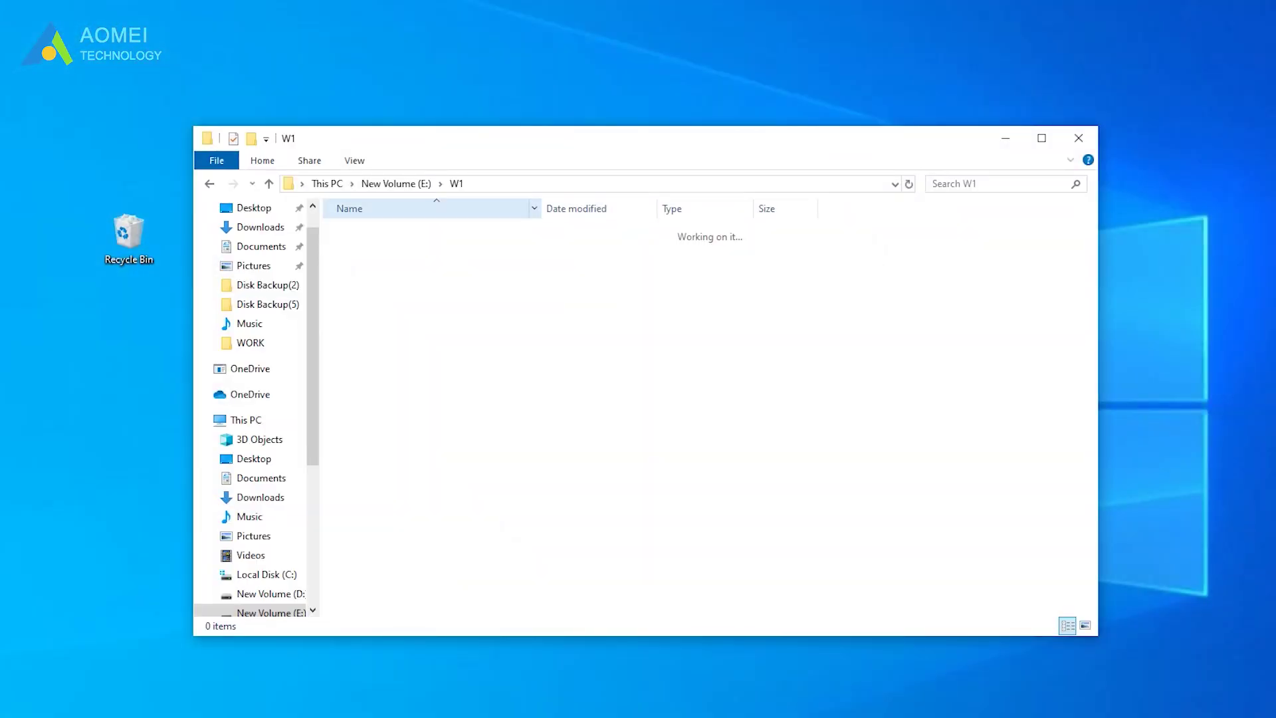
Step: Restore 2.18 from the Recycle Bin to W1 and minimize the Recycle Bin
{"action": "left_click", "coordinate": [128, 238]}
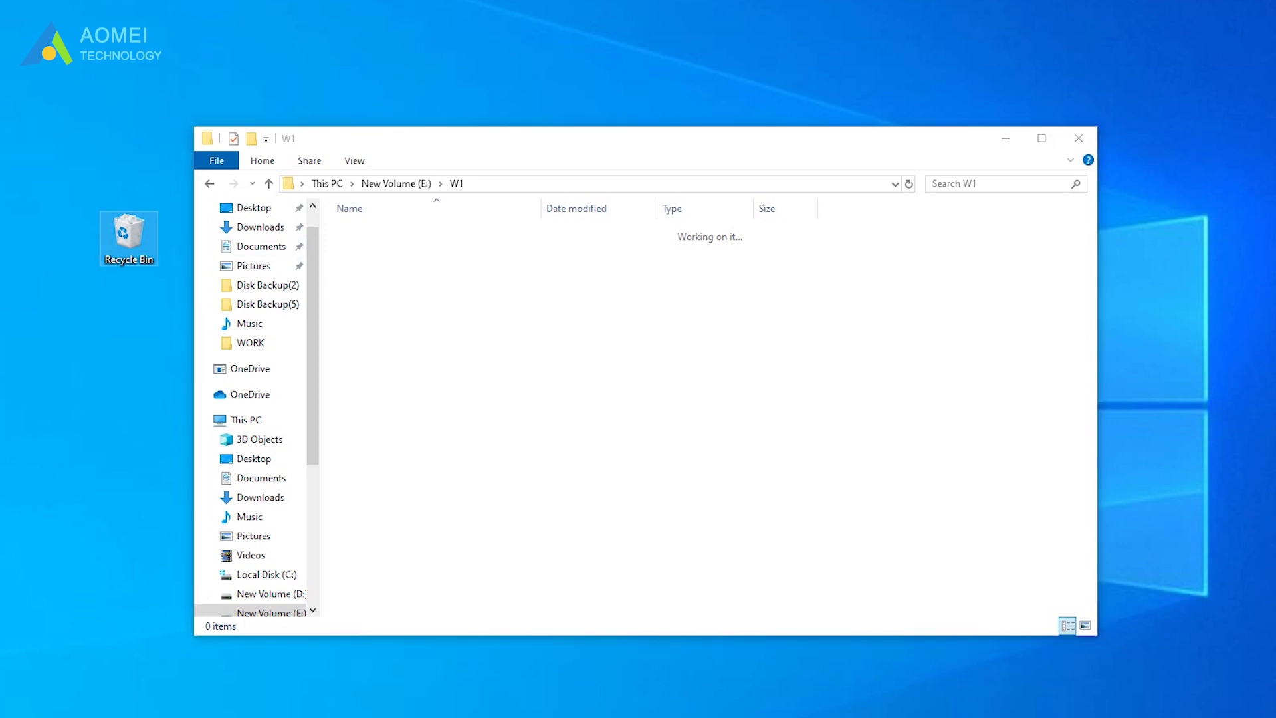
{"action": "double_click", "coordinate": [129, 238]}
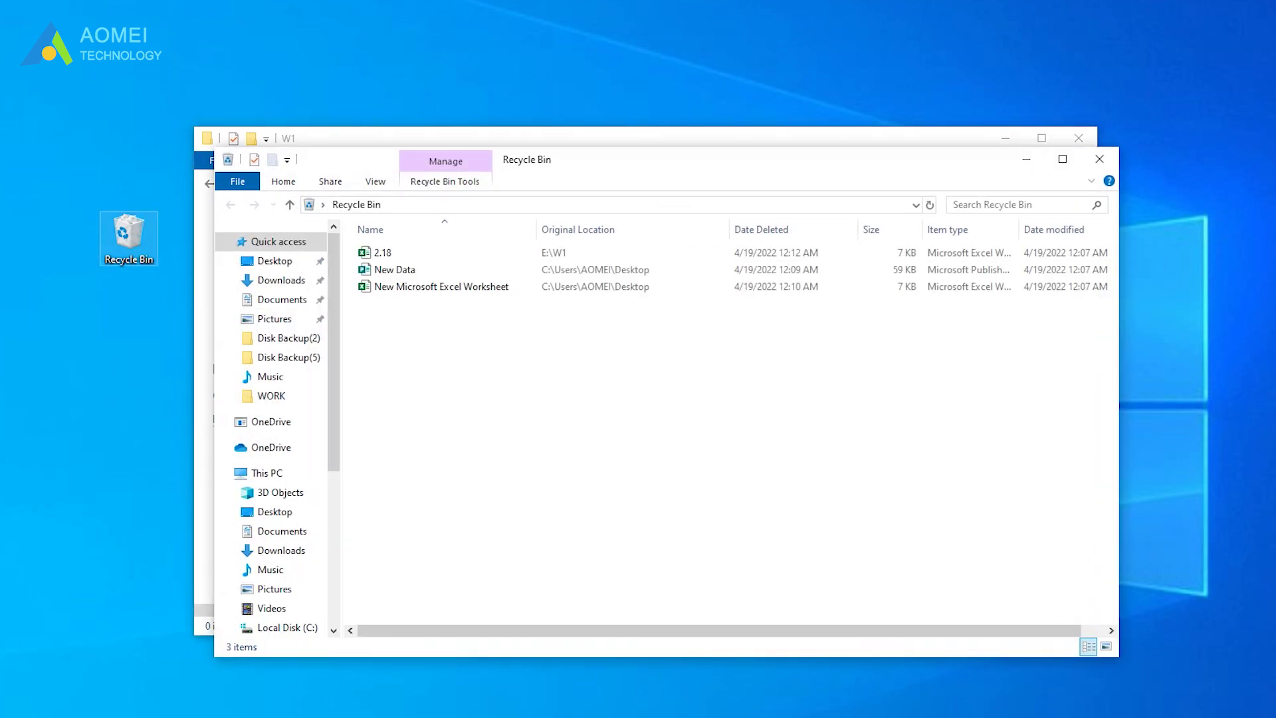
{"action": "left_click", "coordinate": [383, 252]}
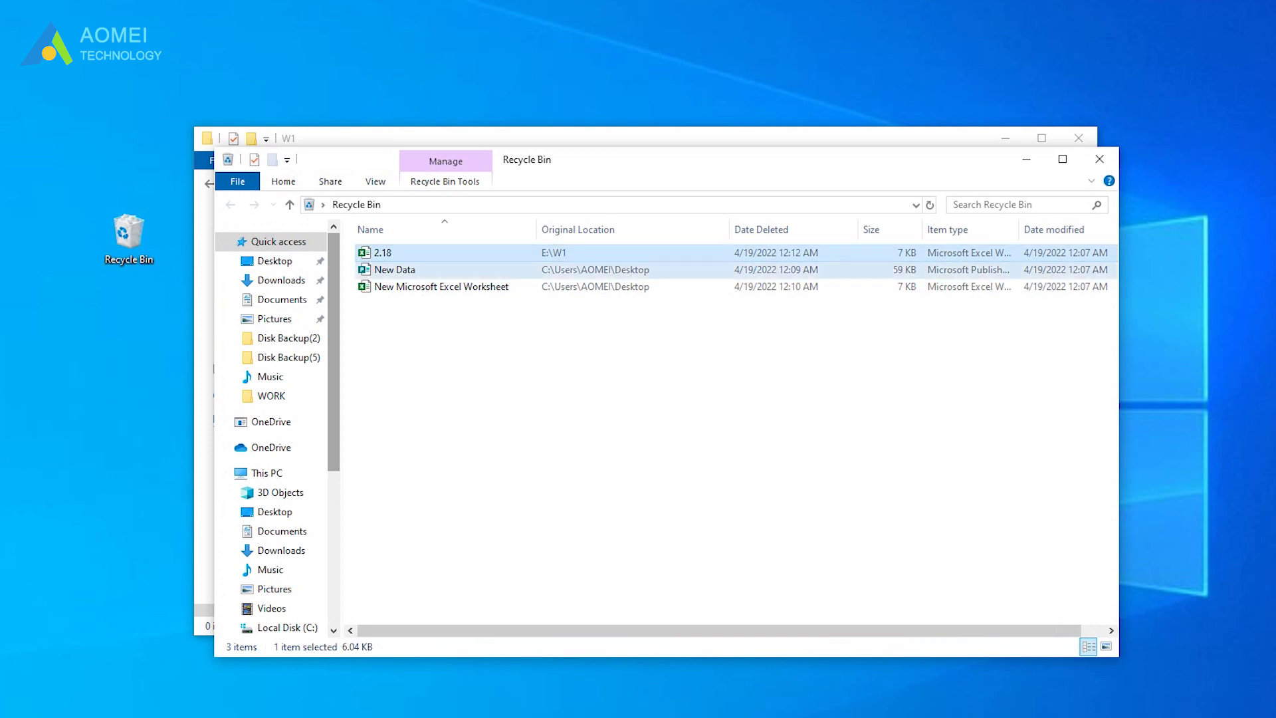
{"action": "right_click", "coordinate": [431, 252]}
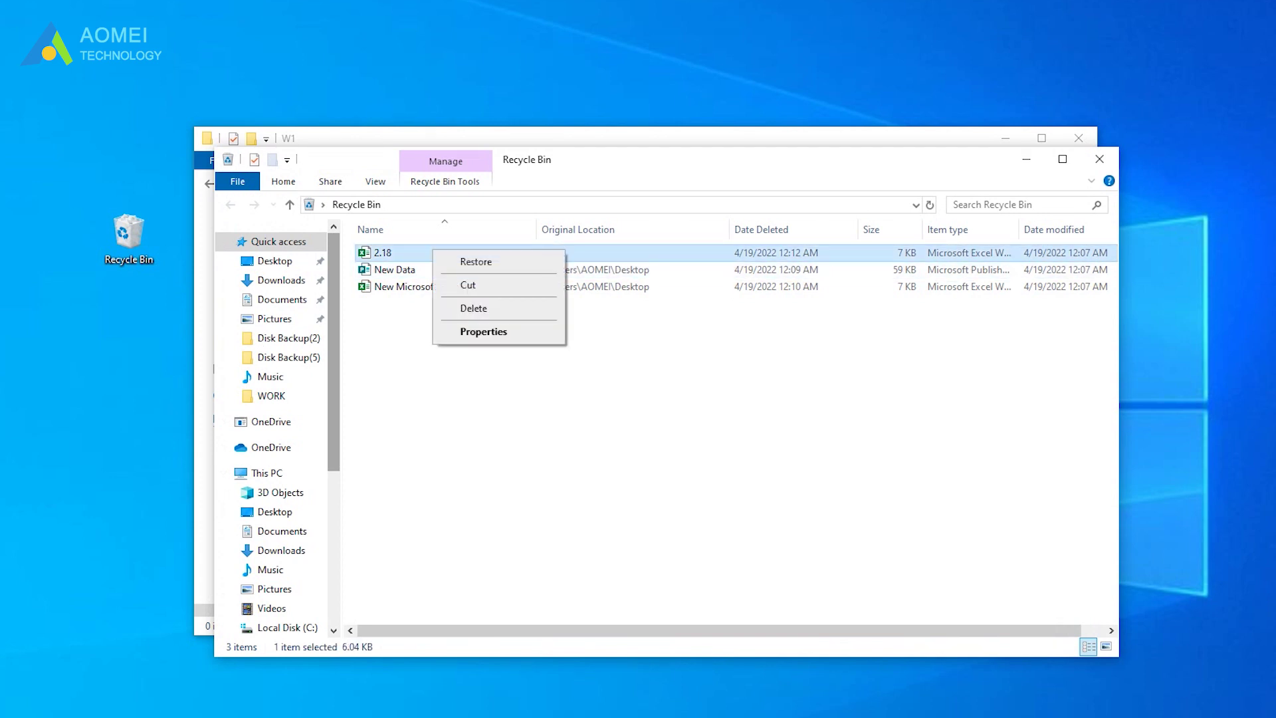
{"action": "left_click", "coordinate": [469, 260]}
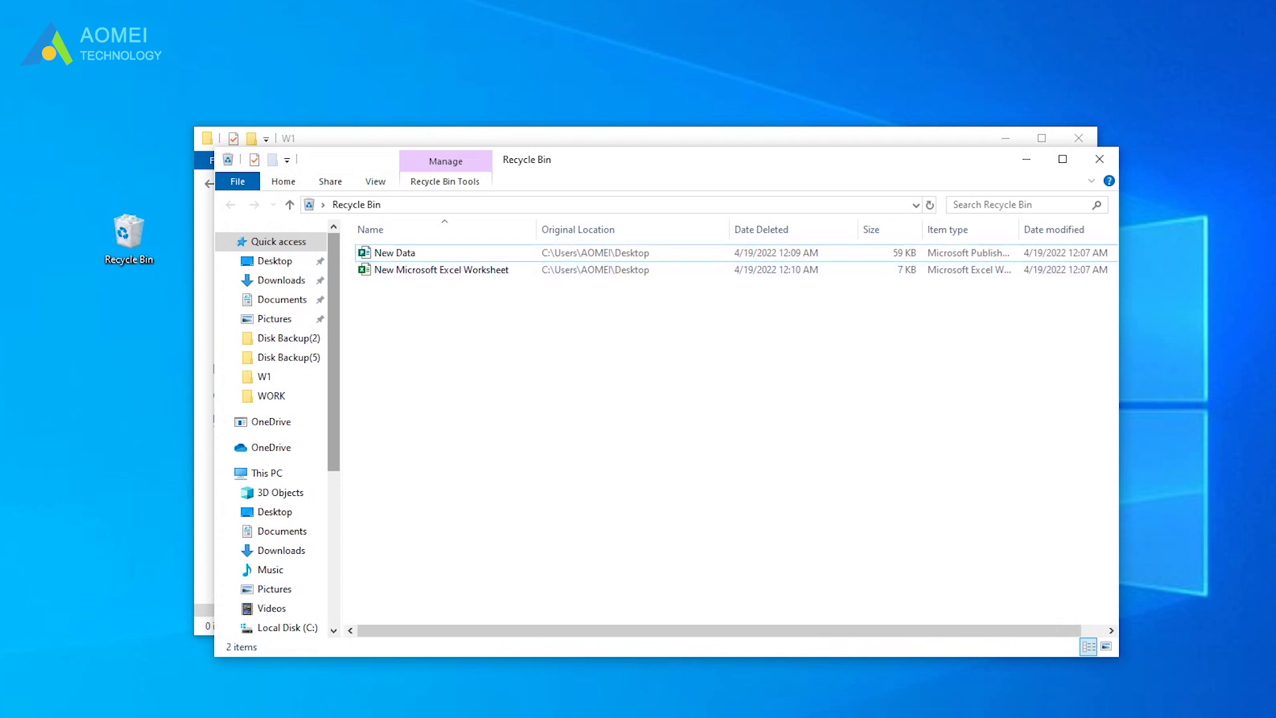
{"action": "left_click", "coordinate": [1025, 160]}
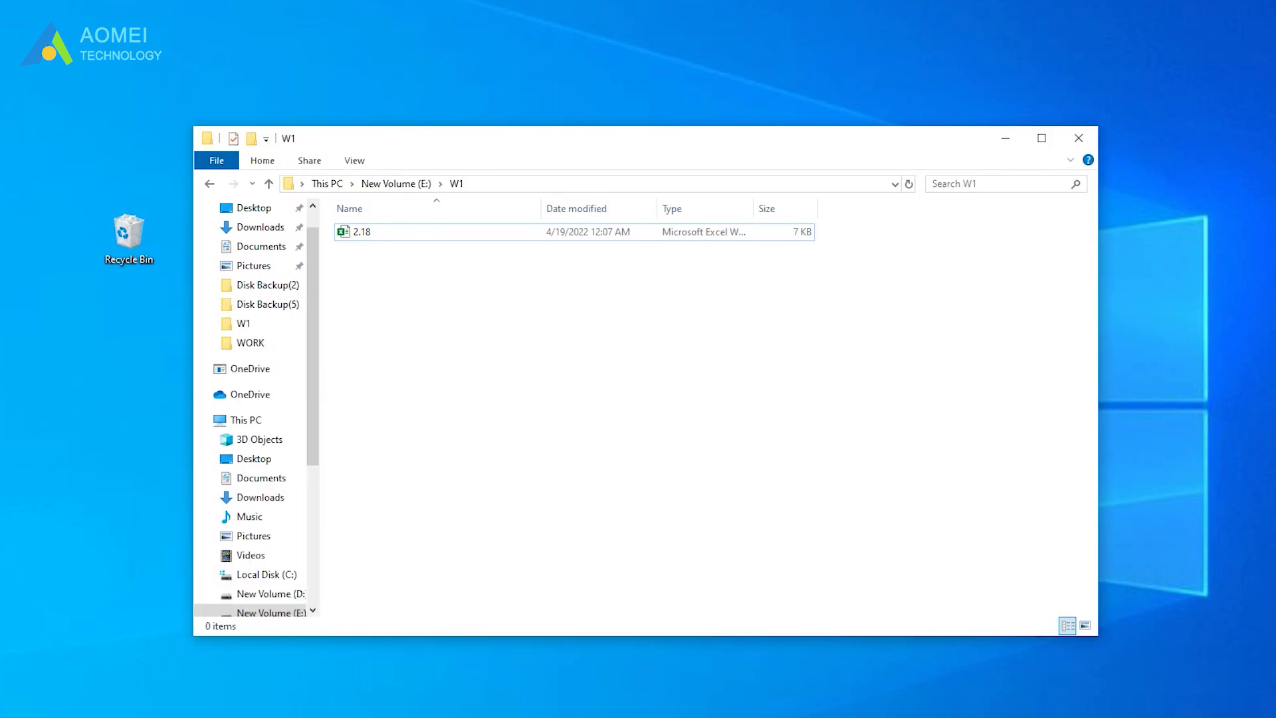
Step: Open Restore previous versions for the W1 folder on New Volume (E:)
{"action": "left_click", "coordinate": [270, 183]}
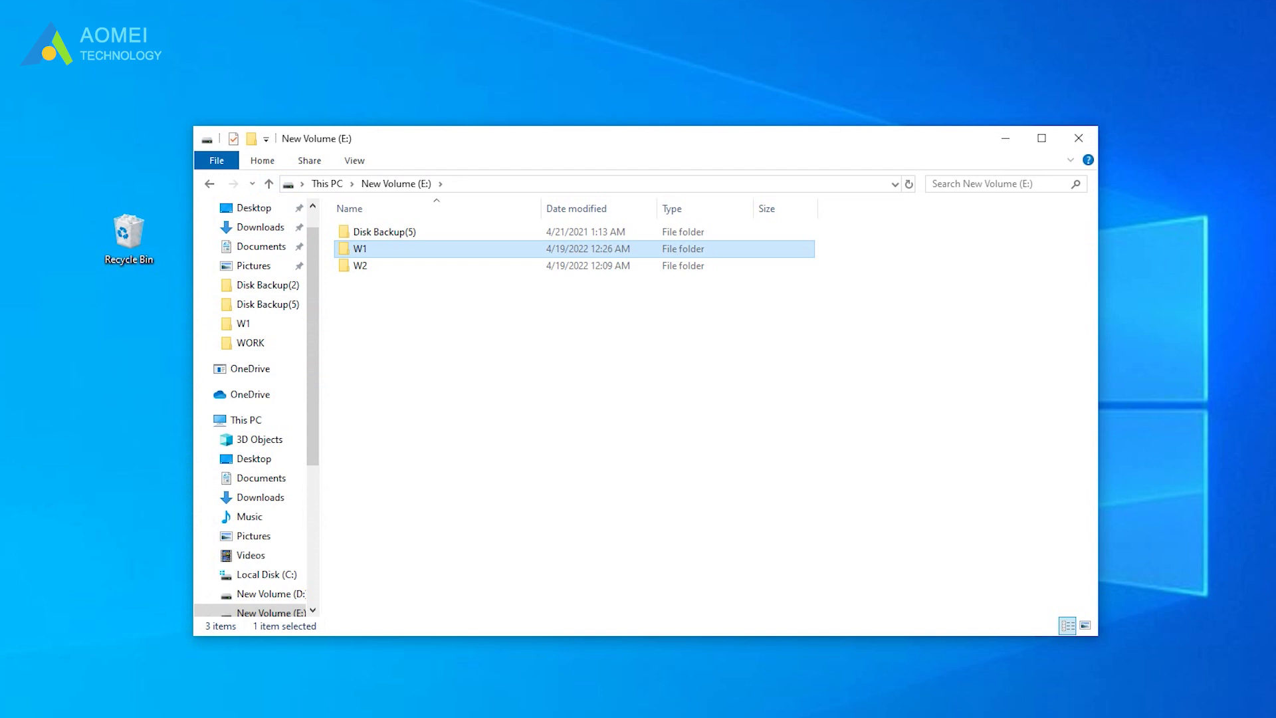
{"action": "right_click", "coordinate": [454, 248]}
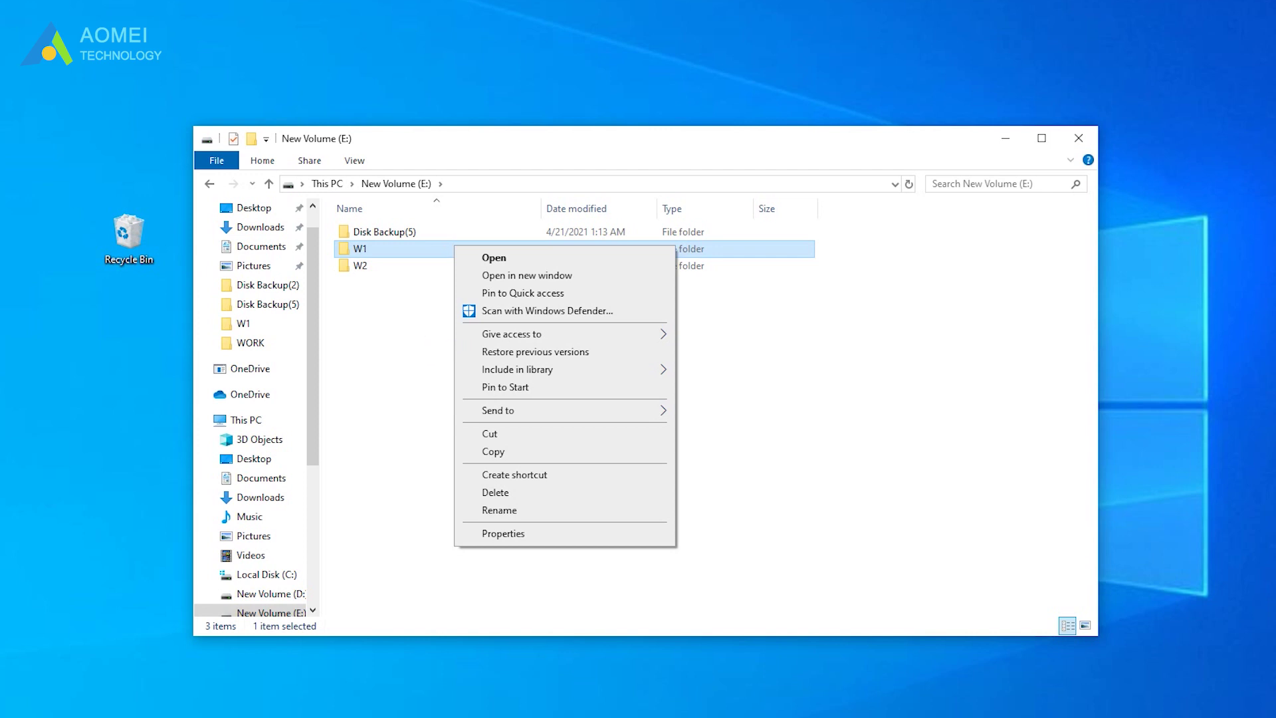
{"action": "left_click", "coordinate": [535, 352]}
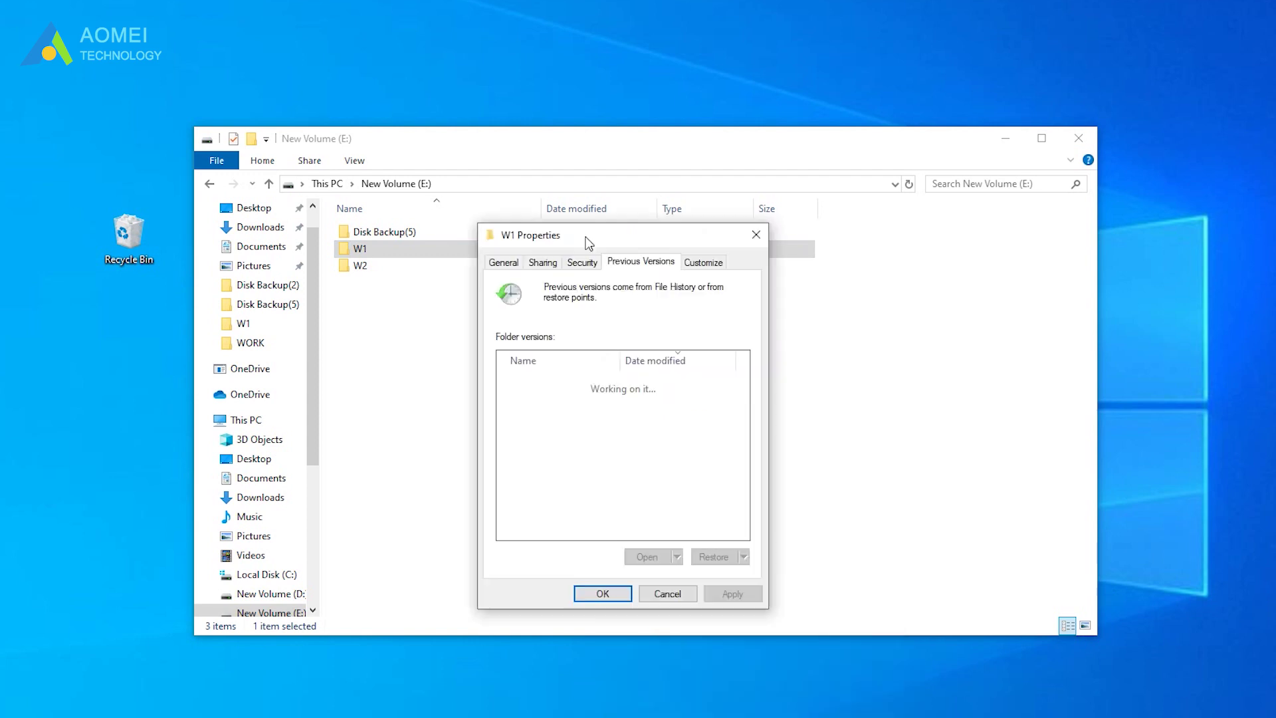
Step: Move the W1 Properties dialog up and to the left
{"action": "left_click_drag", "start_coordinate": [723, 370], "coordinate": [571, 207]}
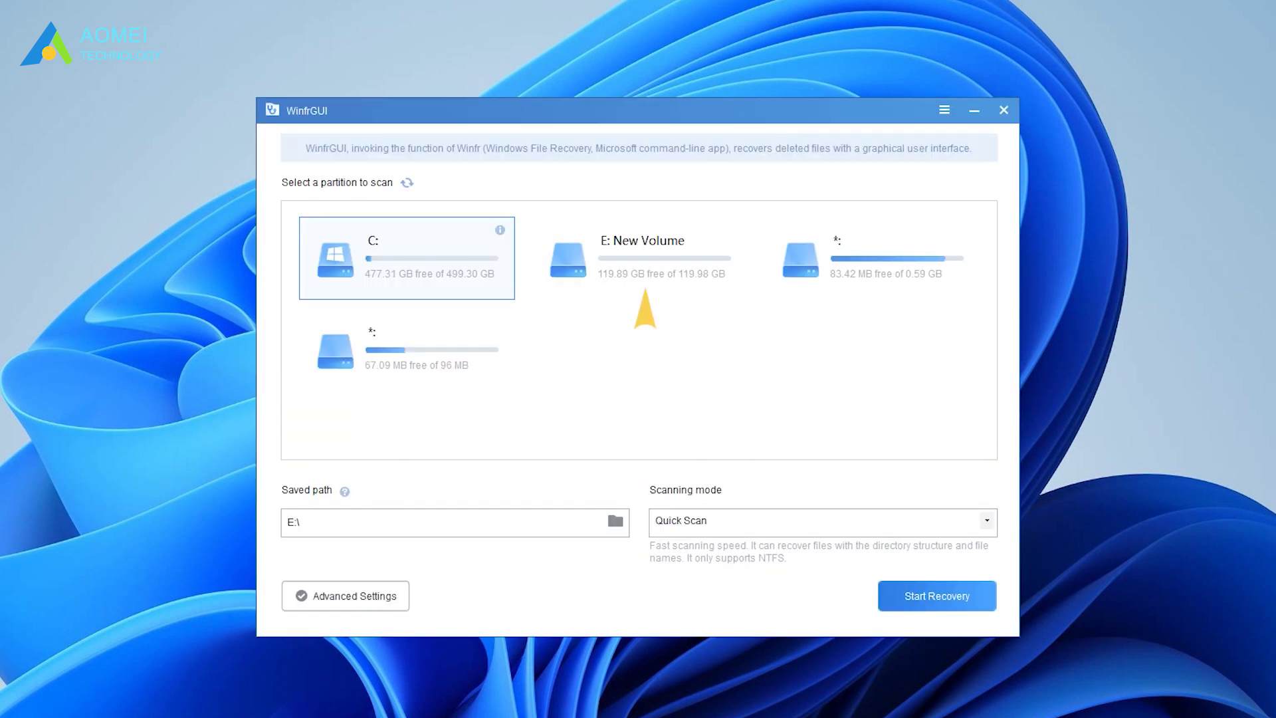
Step: Select New Volume (E:) to scan and set C:\ as the recovered-files folder
{"action": "left_click", "coordinate": [643, 257]}
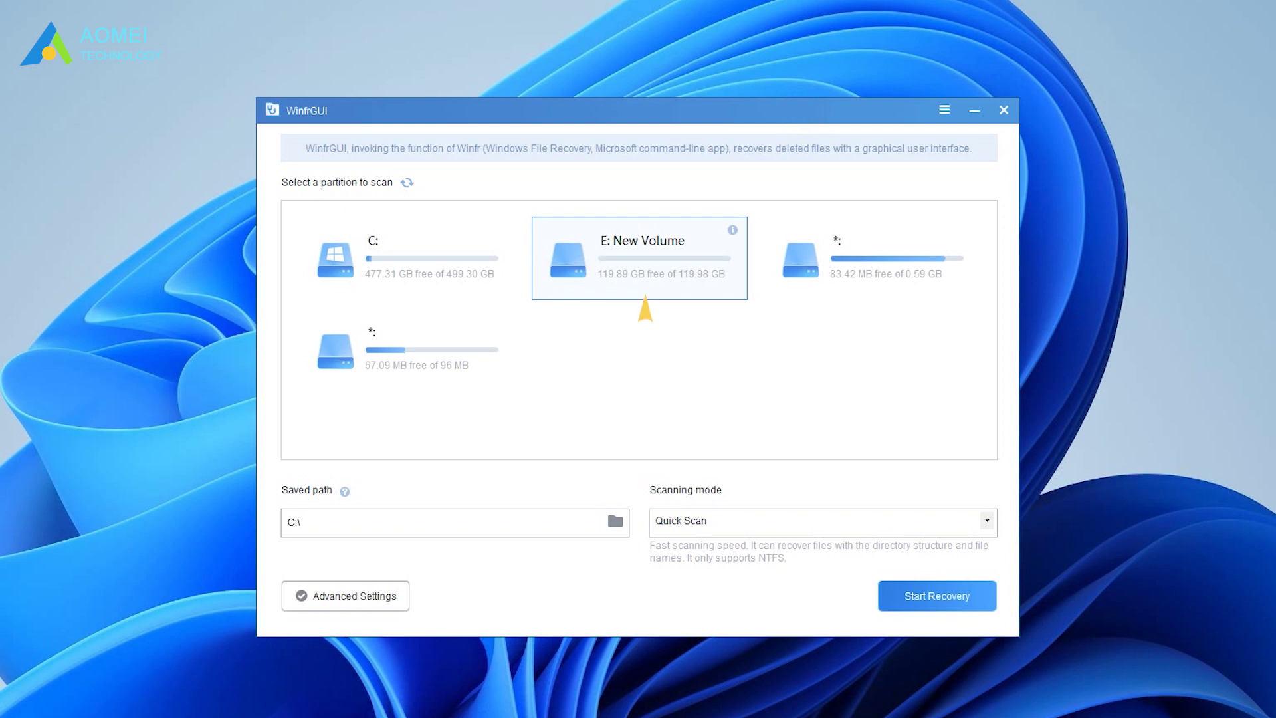
{"action": "left_click", "coordinate": [616, 520]}
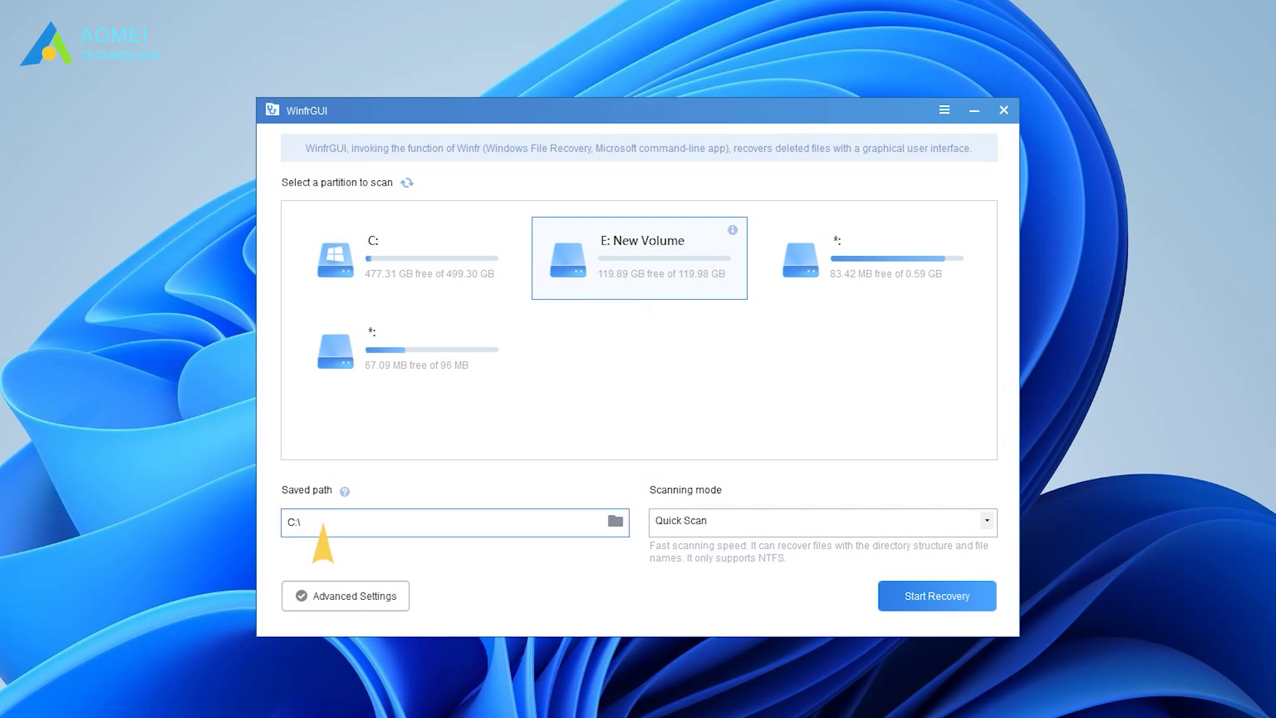
{"action": "double_click", "coordinate": [576, 429]}
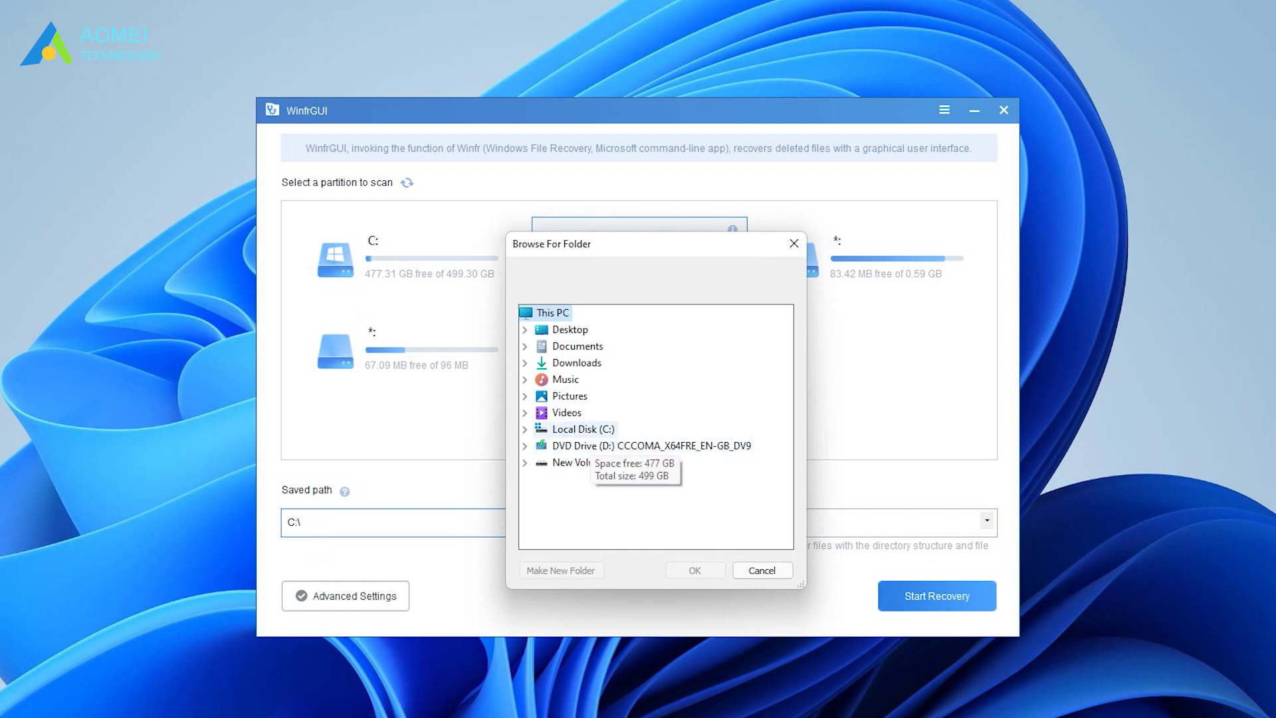
{"action": "left_click", "coordinate": [695, 571]}
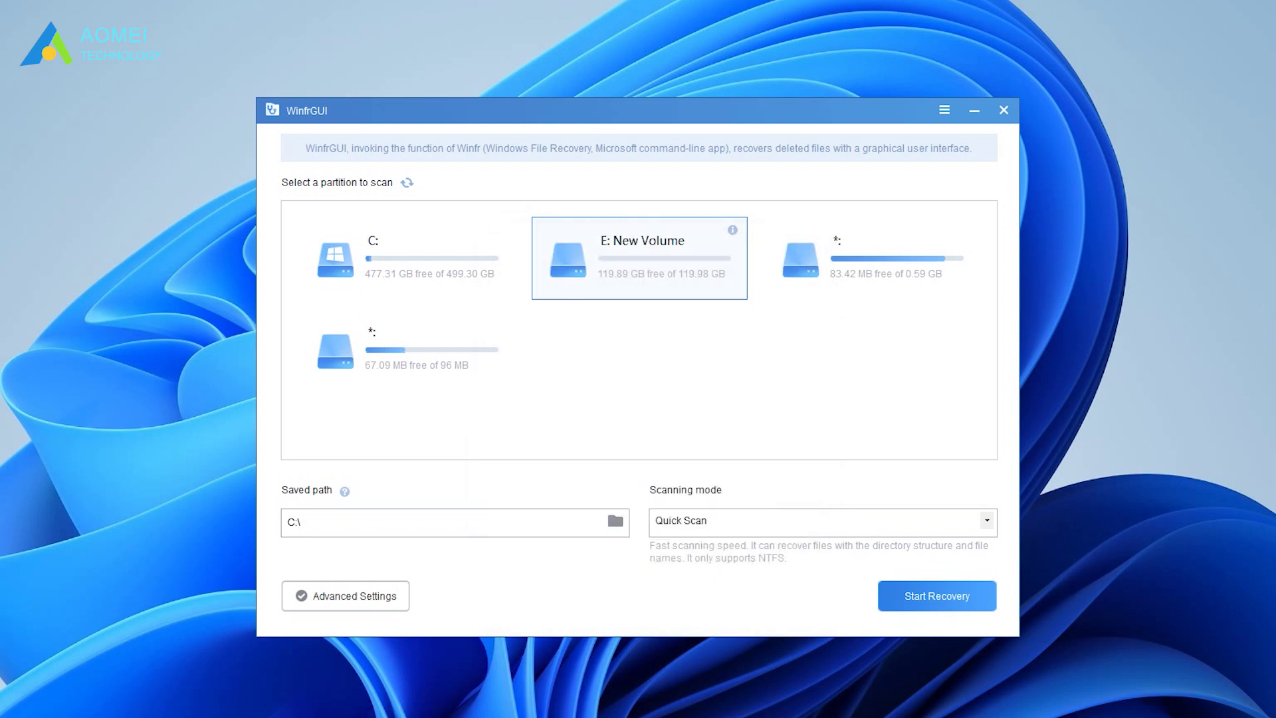
Step: Limit the scan to the Documents file type in Advanced Settings
{"action": "left_click", "coordinate": [345, 595]}
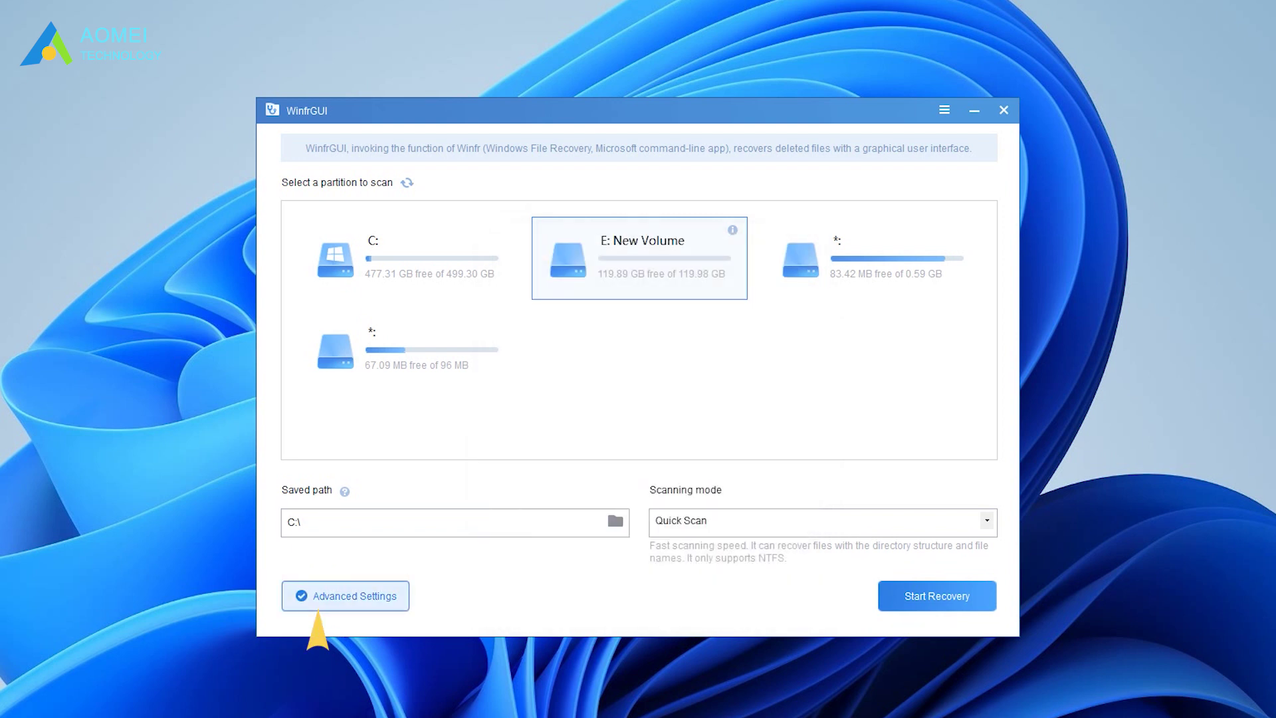
{"action": "left_click", "coordinate": [410, 222]}
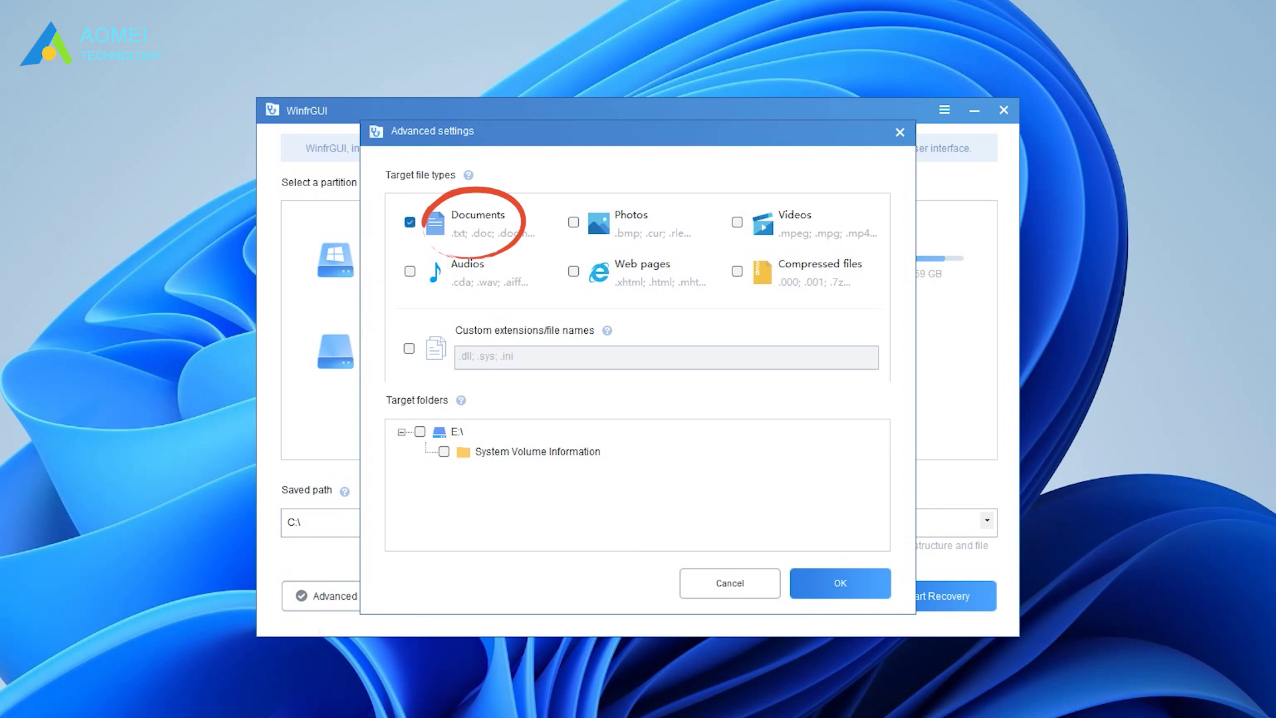
{"action": "left_click", "coordinate": [840, 583]}
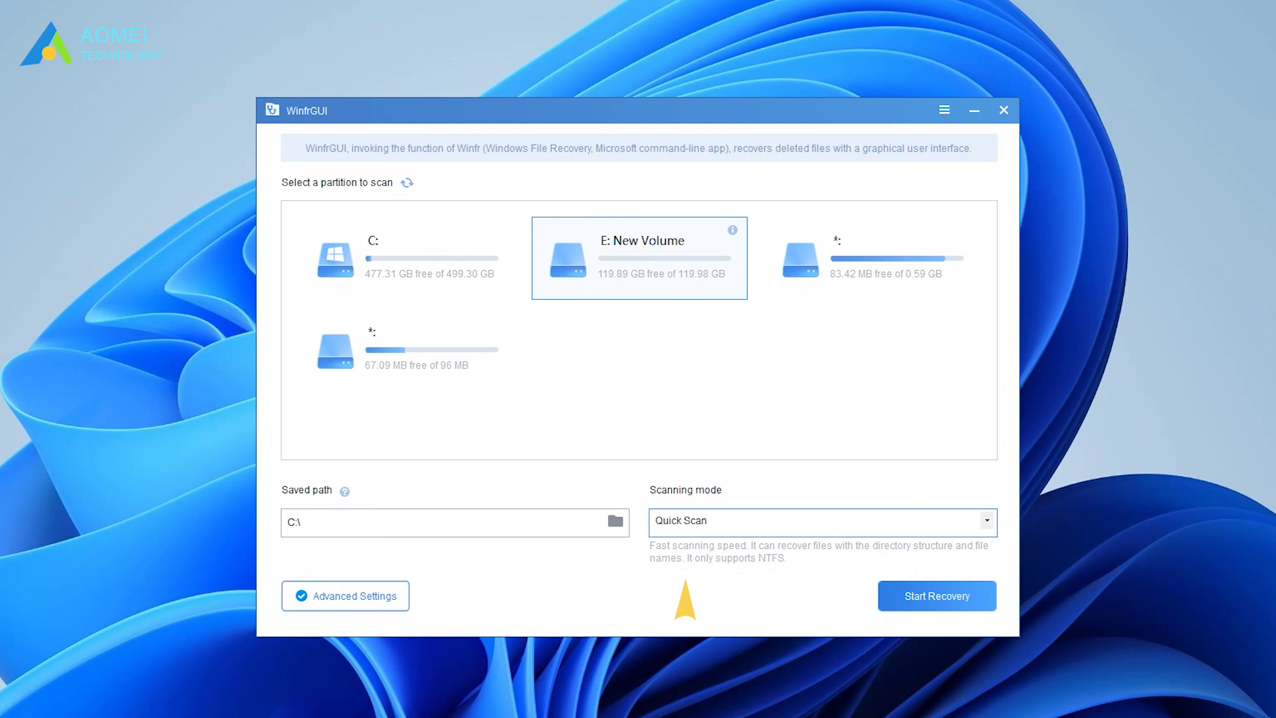
Step: Run a Quick Scan of New Volume (E:)
{"action": "left_click", "coordinate": [822, 520]}
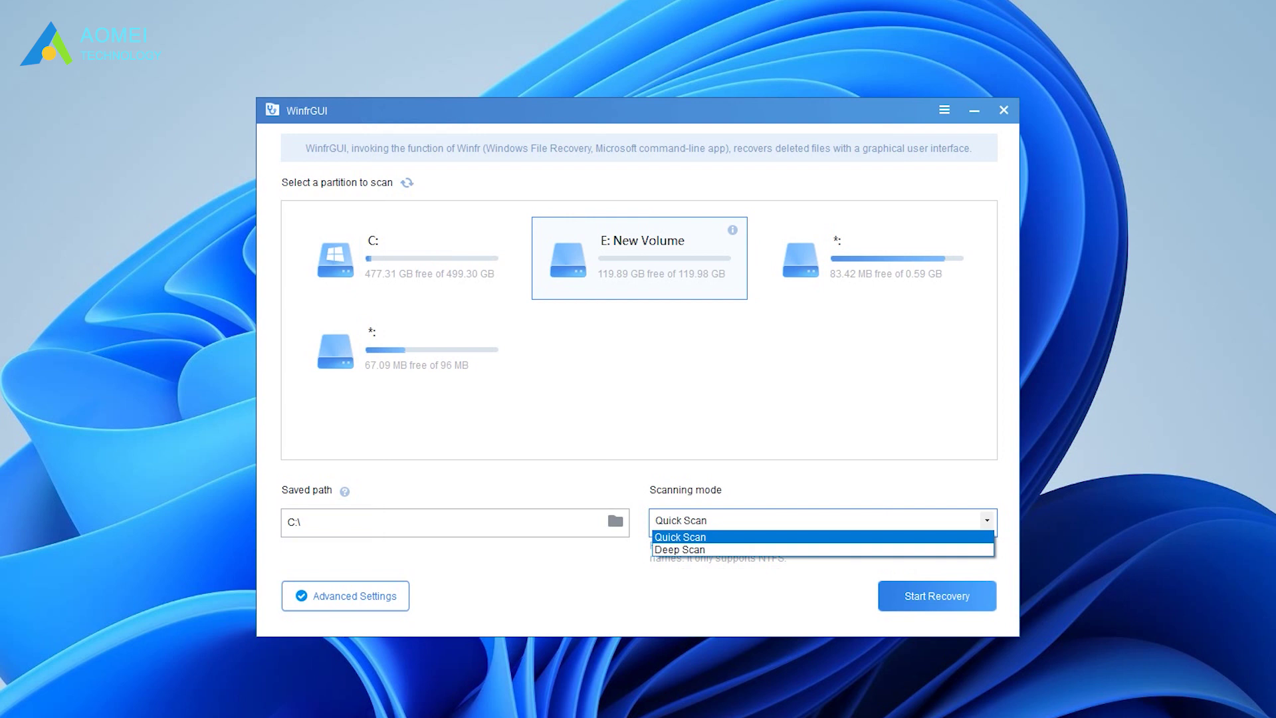
{"action": "left_click", "coordinate": [822, 536]}
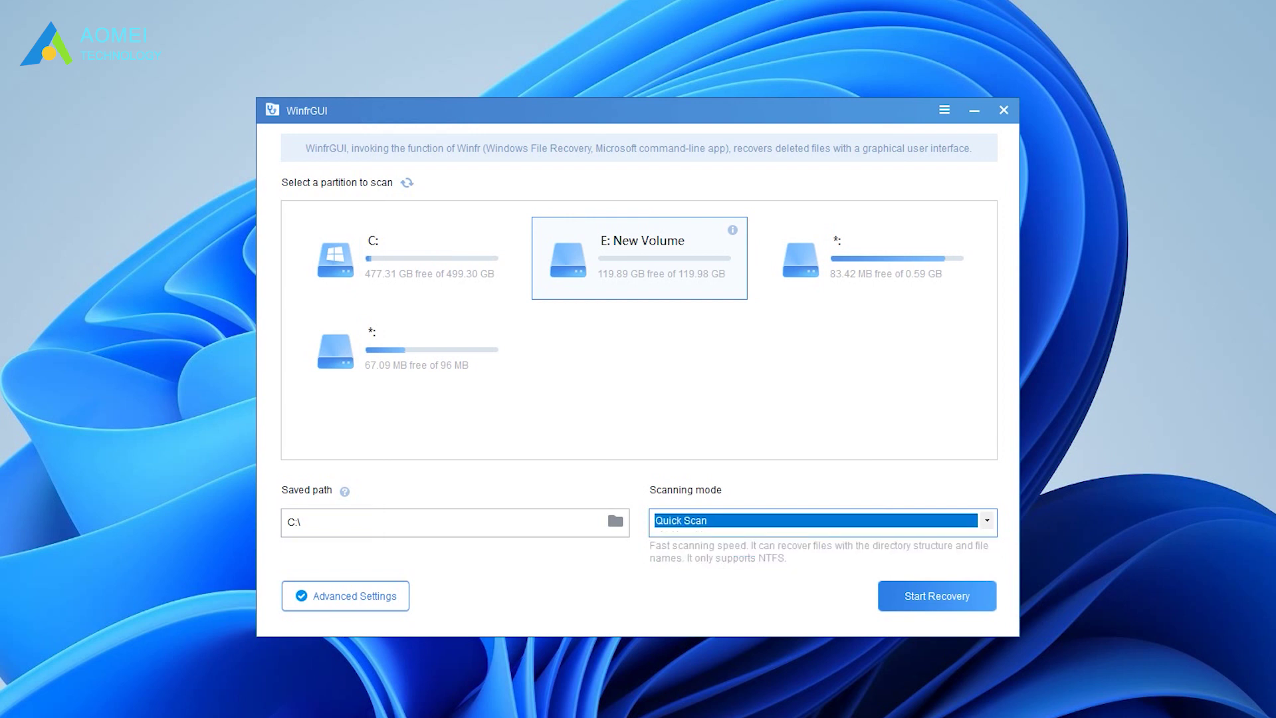
{"action": "left_click", "coordinate": [937, 595]}
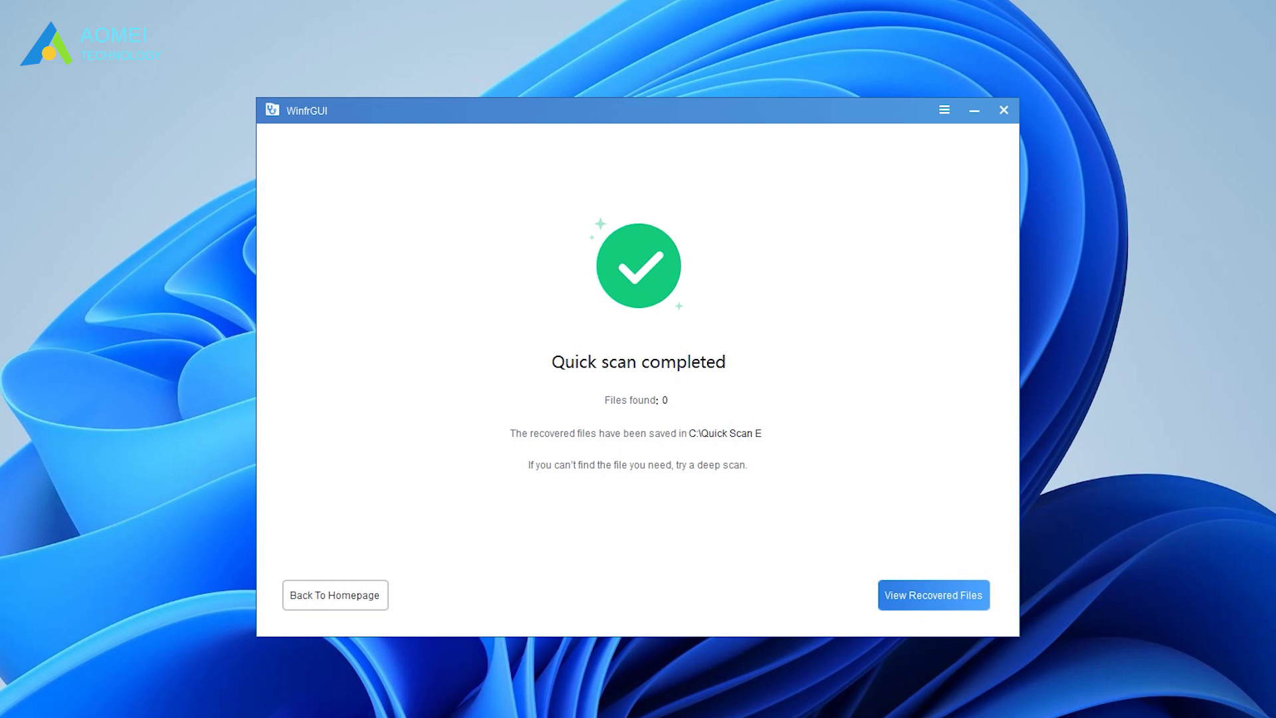
Step: Go back to the homepage and set the scanning mode to Deep Scan
{"action": "left_click", "coordinate": [335, 594]}
{"action": "left_click", "coordinate": [822, 521]}
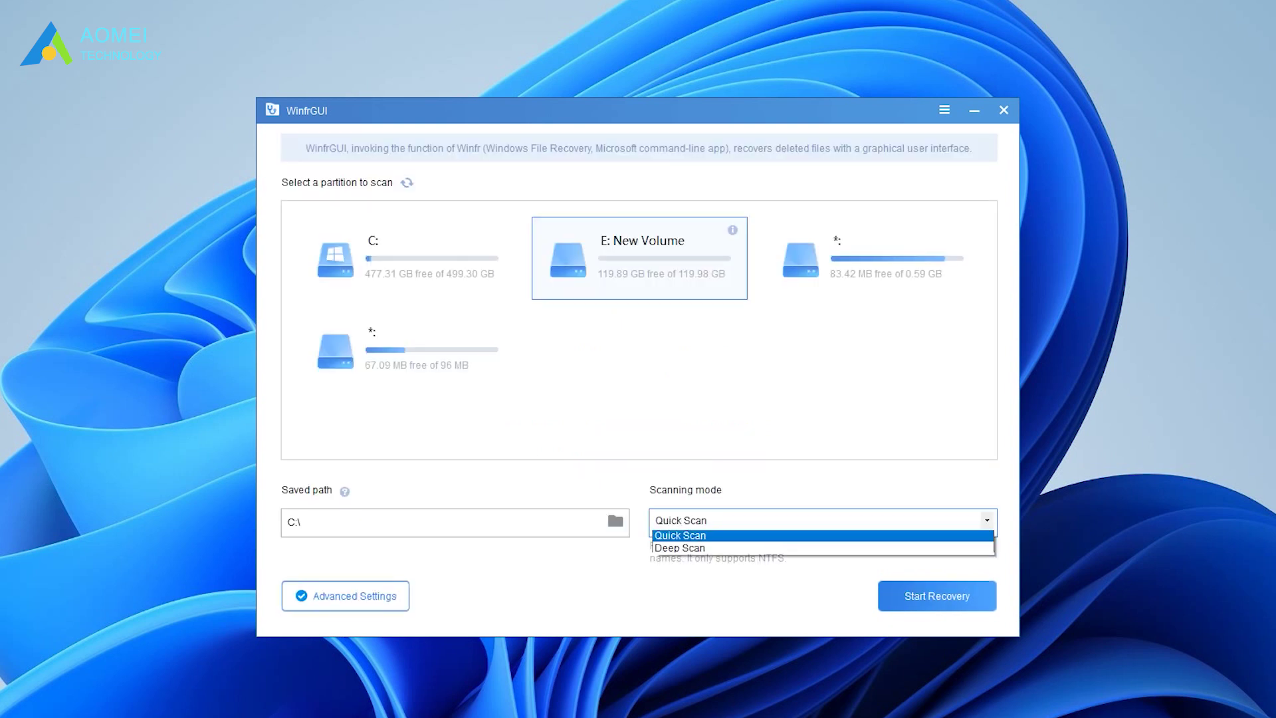
{"action": "left_click", "coordinate": [698, 547]}
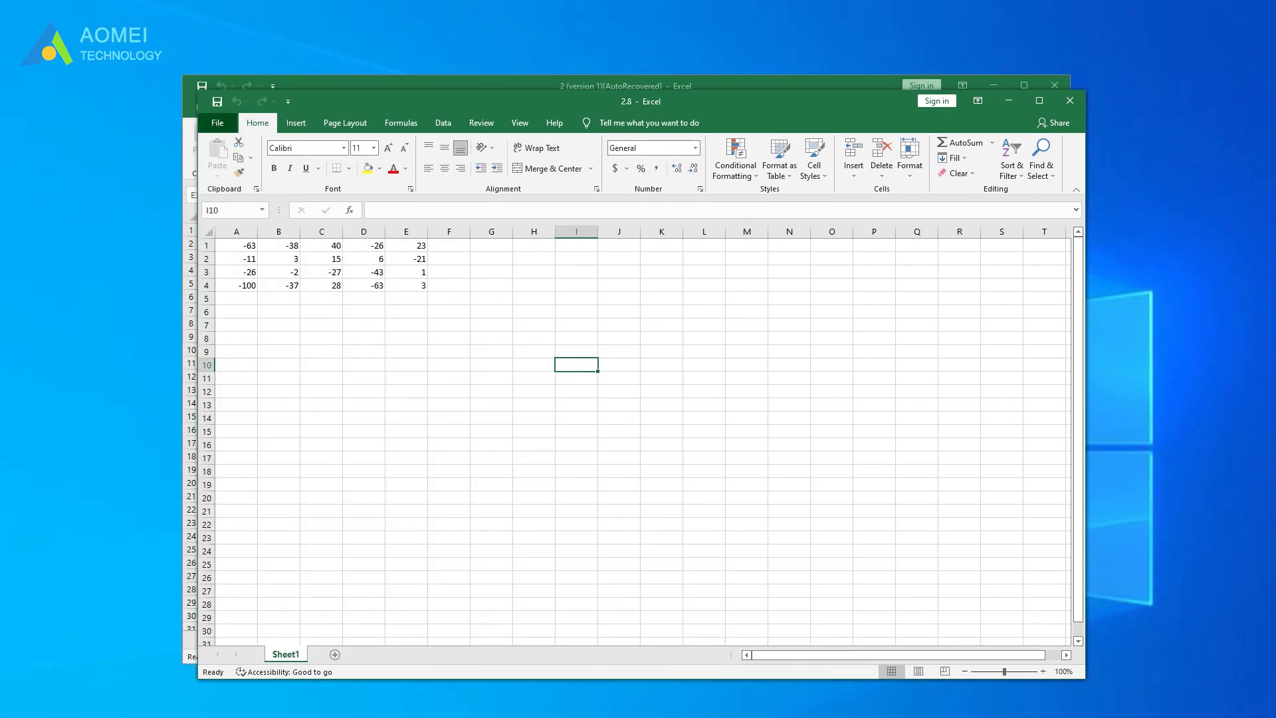
Step: Check File > Info > Manage Workbook for Recover Unsaved Workbooks, then return Home
{"action": "left_click", "coordinate": [217, 122]}
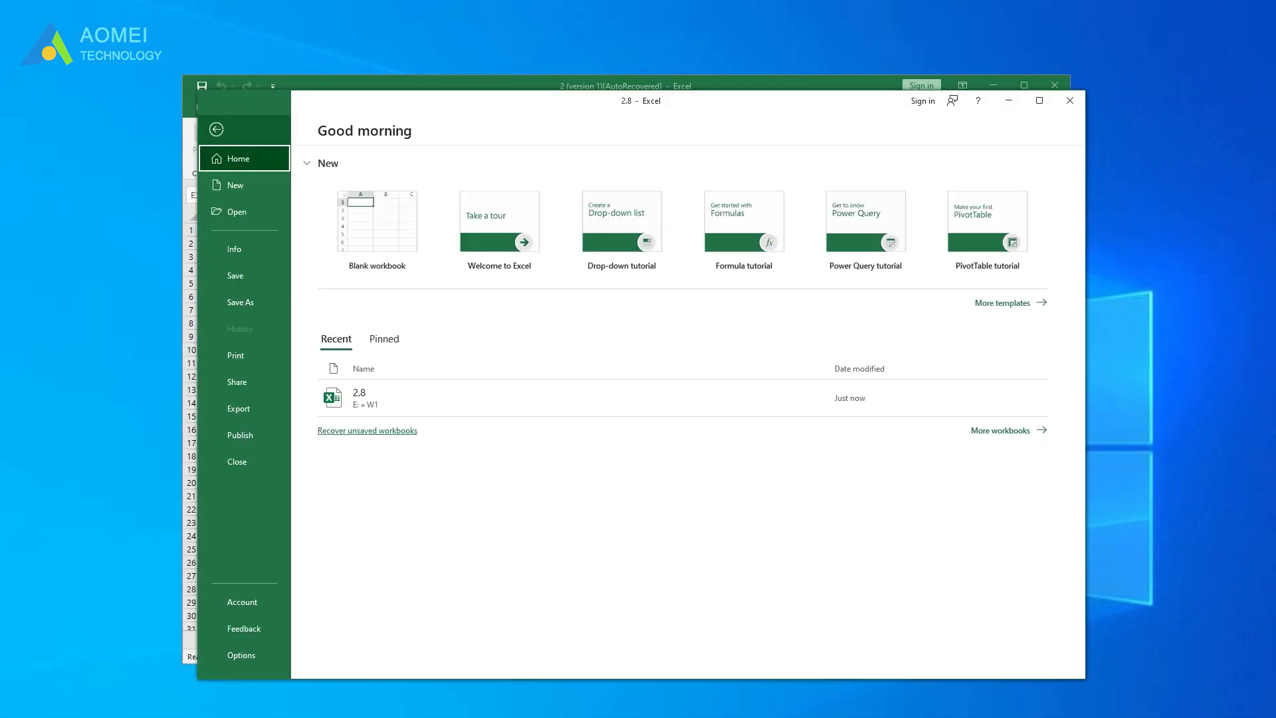
{"action": "key", "text": "Down"}
{"action": "key", "text": "Down"}
{"action": "key", "text": "Down"}
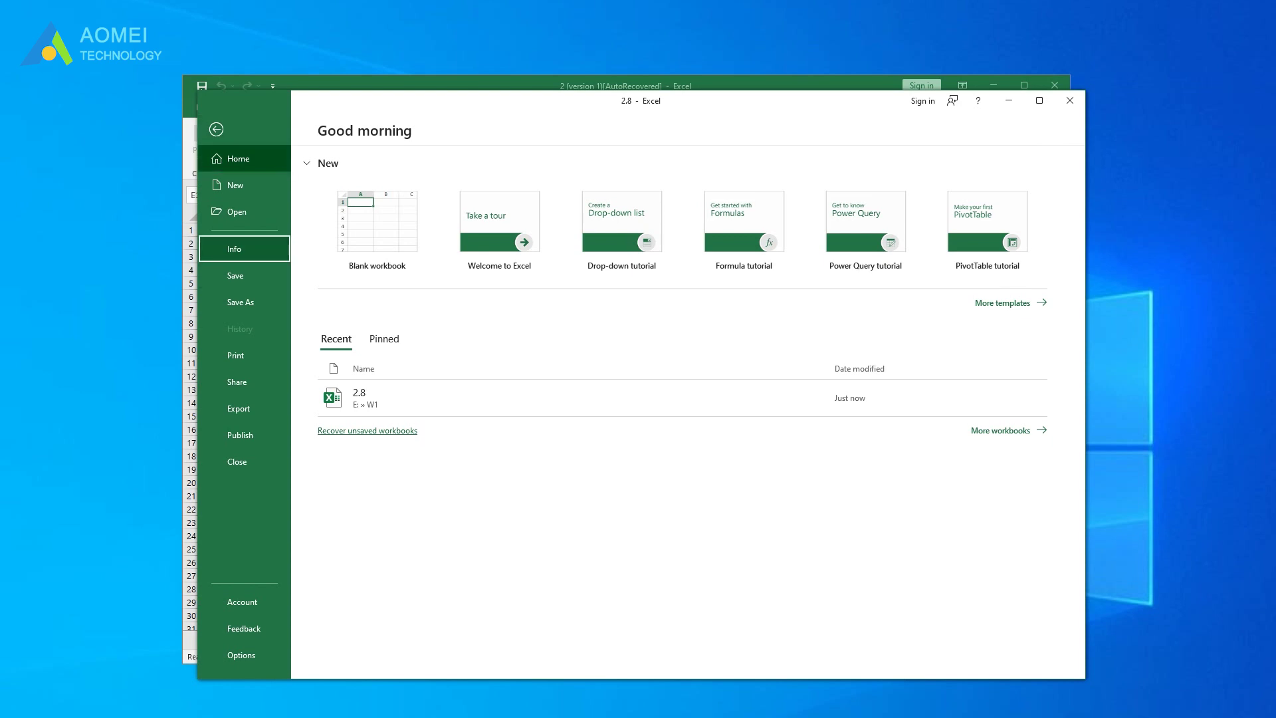
{"action": "key", "text": "Return"}
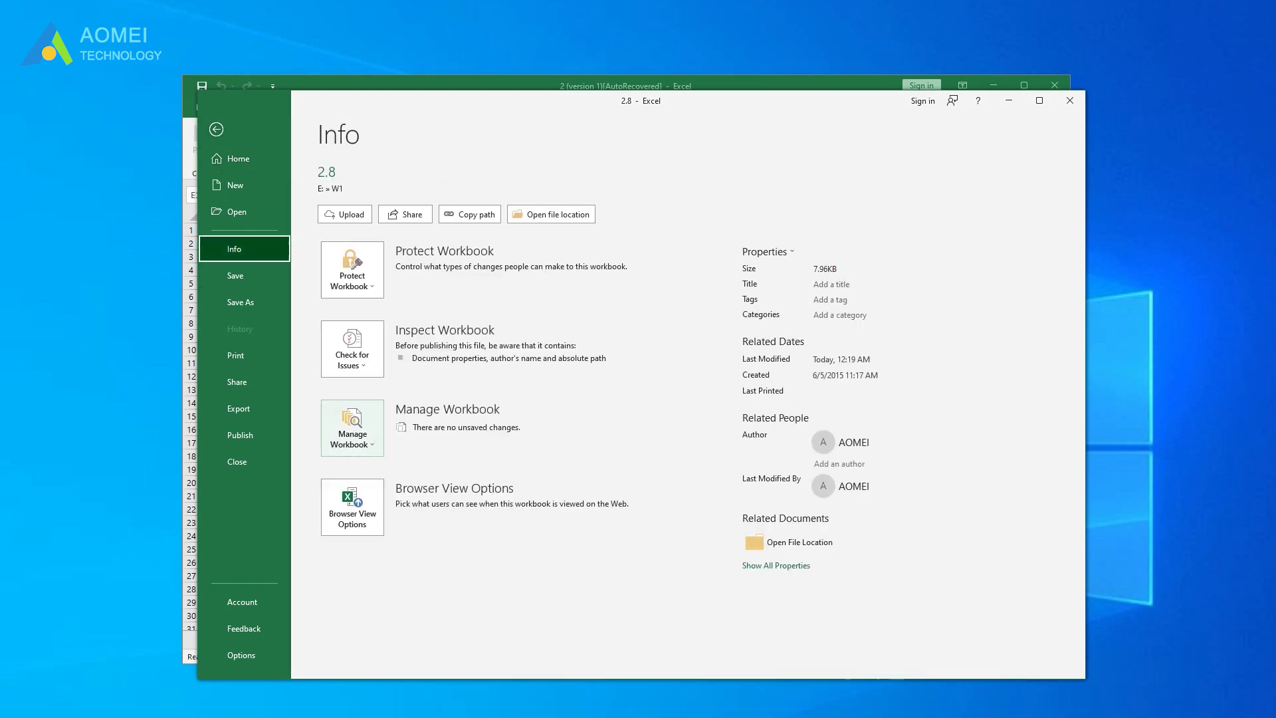
{"action": "key", "text": "Return"}
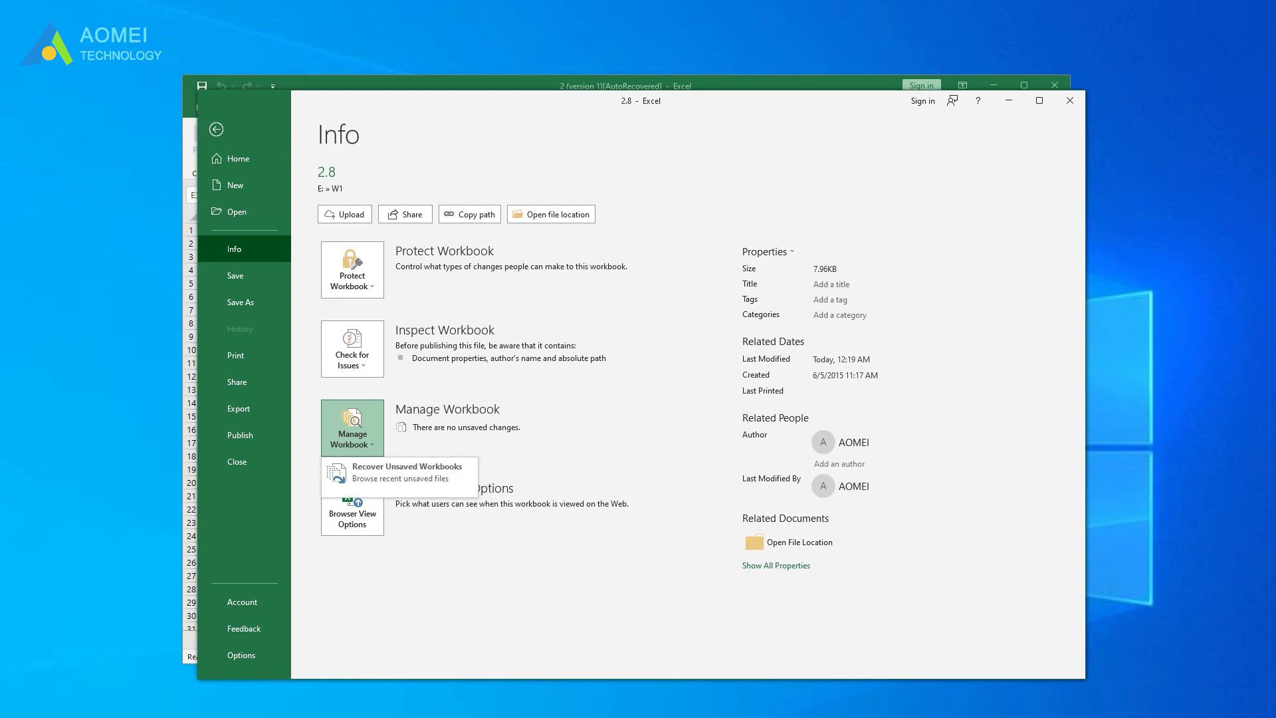
{"action": "key", "text": "Down"}
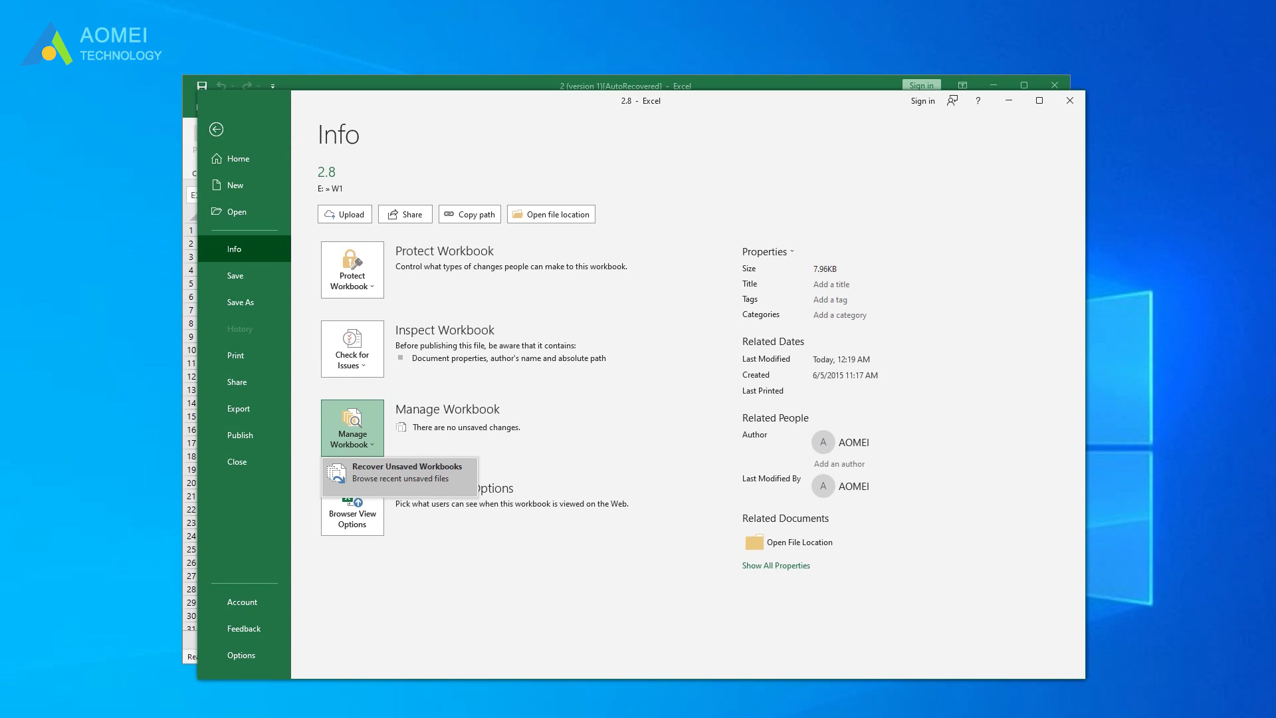
{"action": "key", "text": "Escape"}
{"action": "key", "text": "Down"}
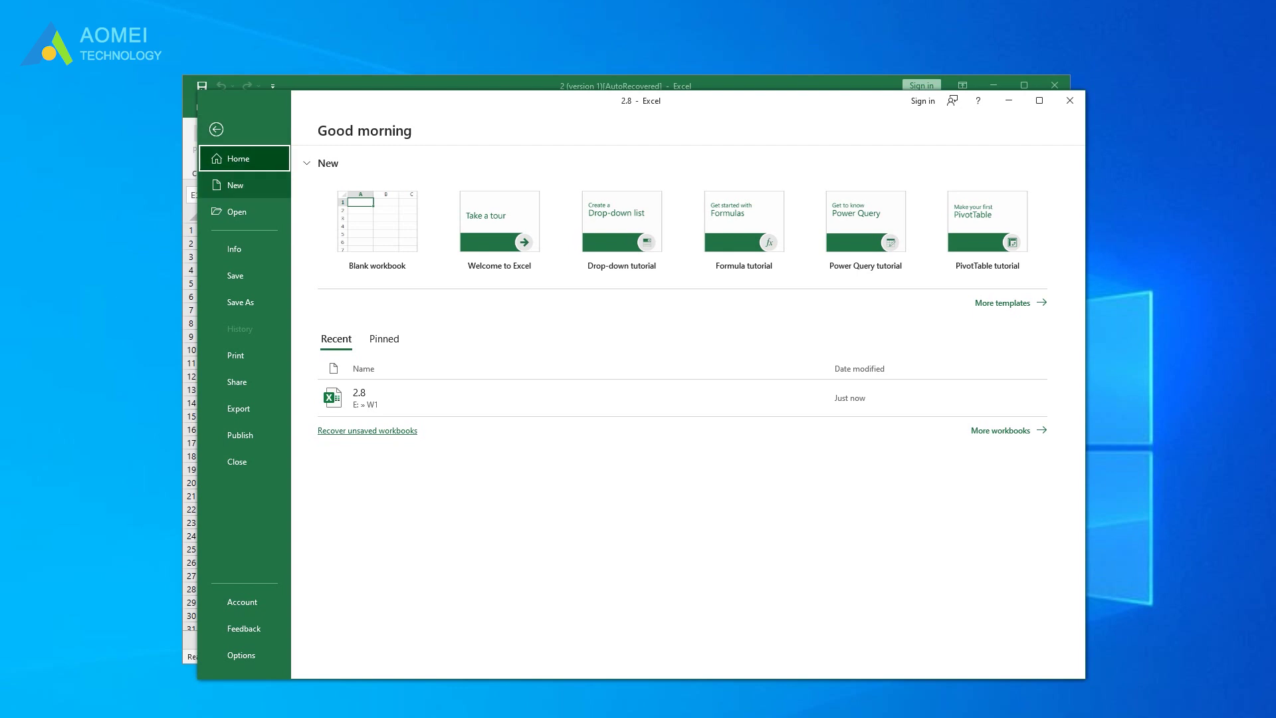
Step: Select Open in the File backstage to show Recover Unsaved Workbooks
{"action": "key", "text": "Down"}
{"action": "key", "text": "Return"}
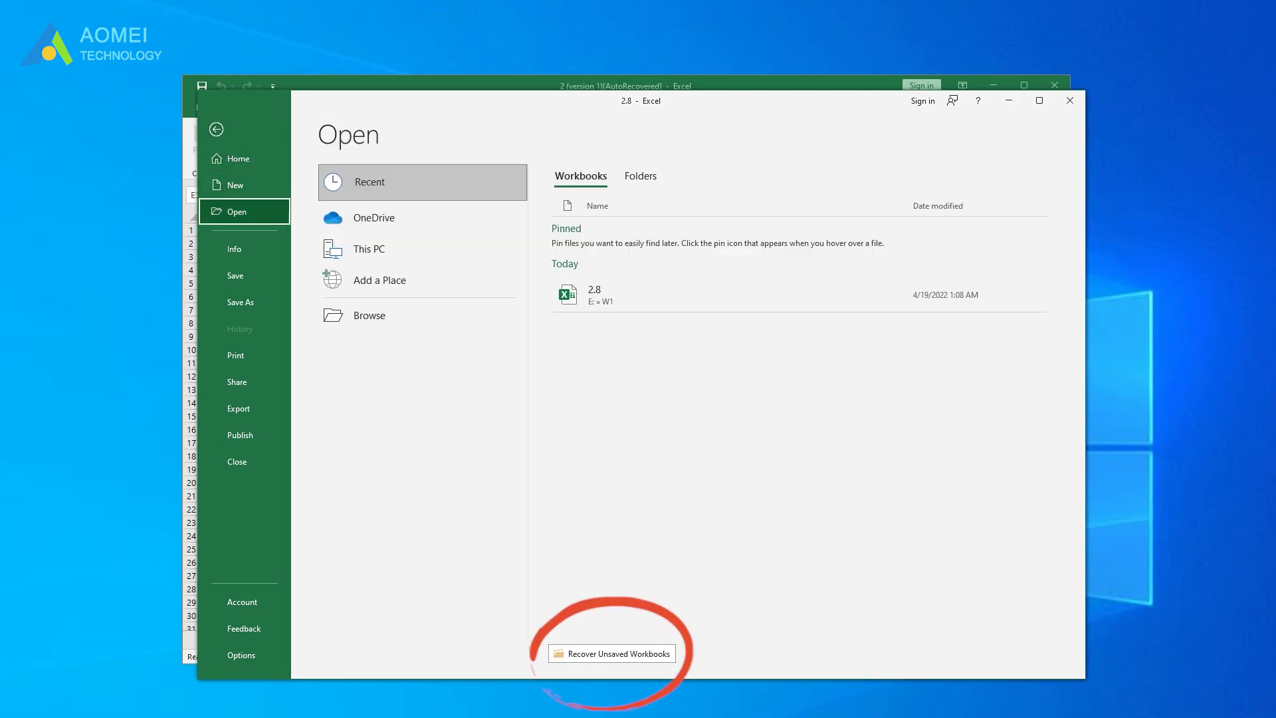